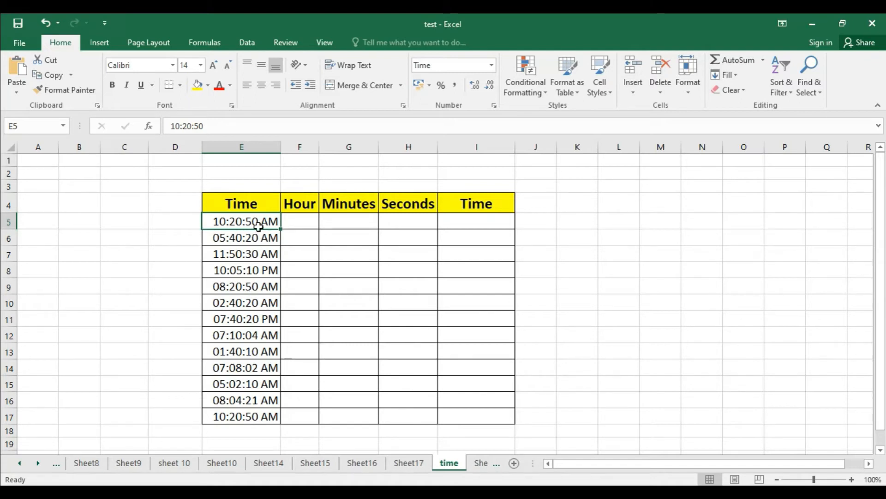
- Widen column F, the Hour column of the time table
{"action": "left_click_drag", "start_coordinate": [257, 221], "coordinate": [245, 412]}
{"action": "left_click", "coordinate": [245, 272]}
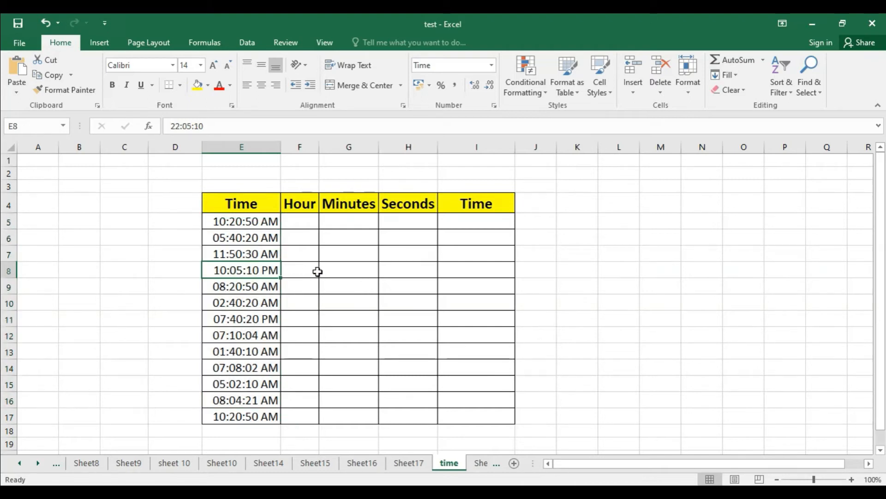
{"action": "left_click", "coordinate": [300, 222]}
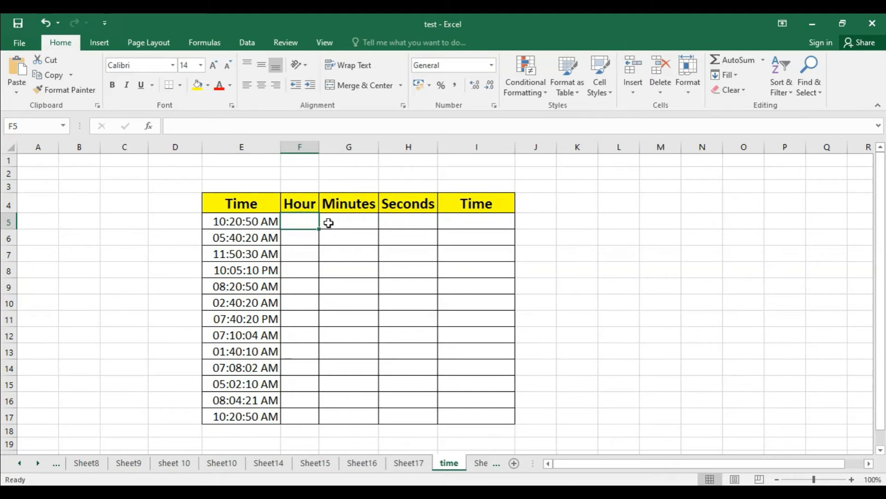
{"action": "left_click_drag", "start_coordinate": [319, 148], "coordinate": [345, 148]}
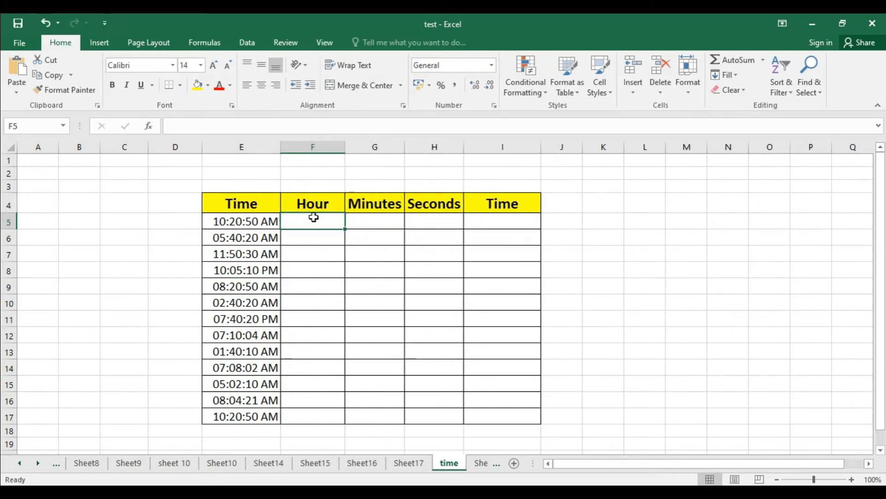
- Enter the formula =HOUR(E5) in cell F5 to extract the hour from the first time
{"action": "type", "text": "="}
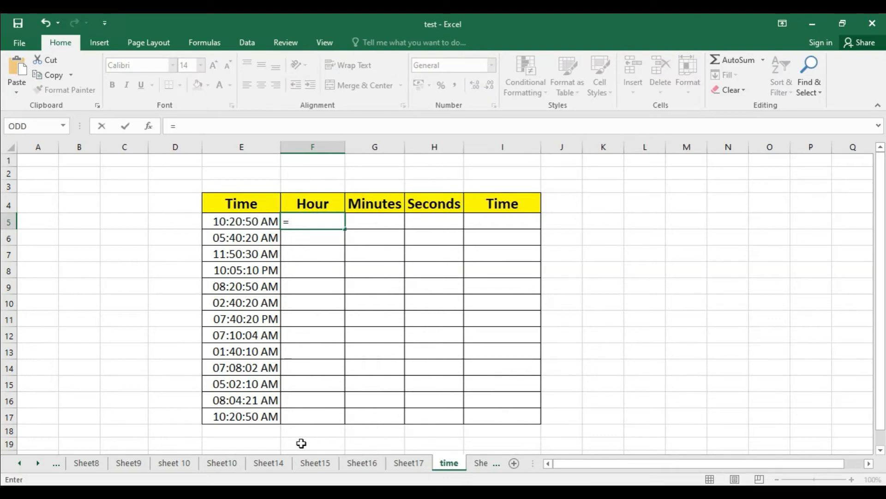
{"action": "type", "text": "hour"}
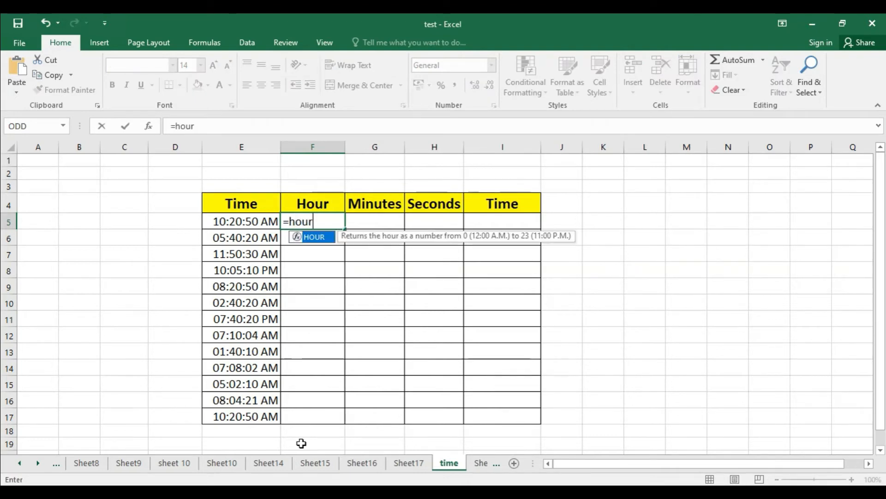
{"action": "type", "text": "("}
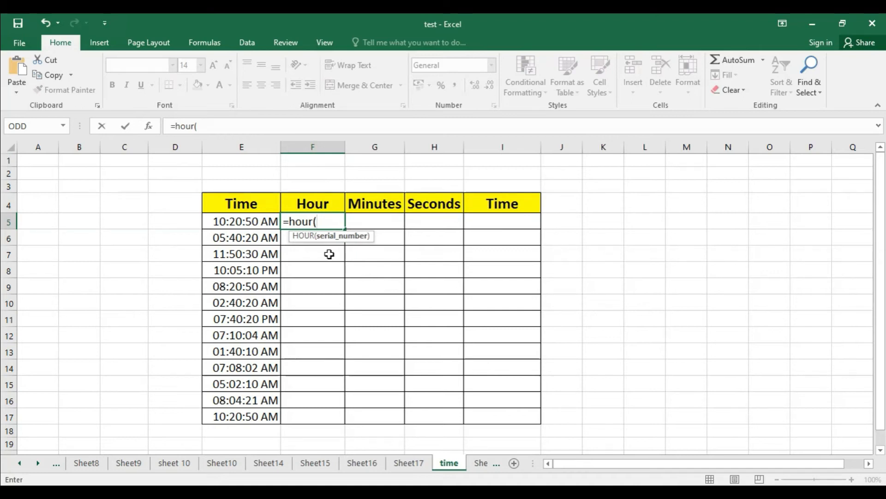
{"action": "left_click", "coordinate": [267, 221]}
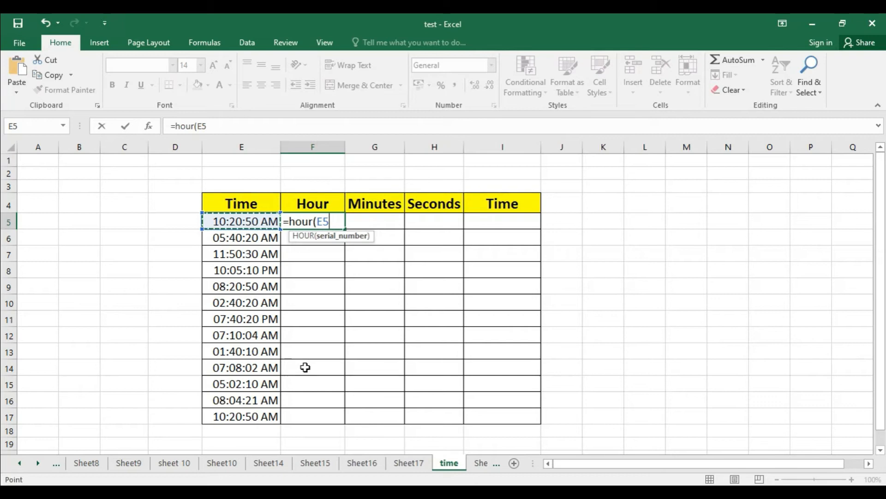
{"action": "type", "text": ")"}
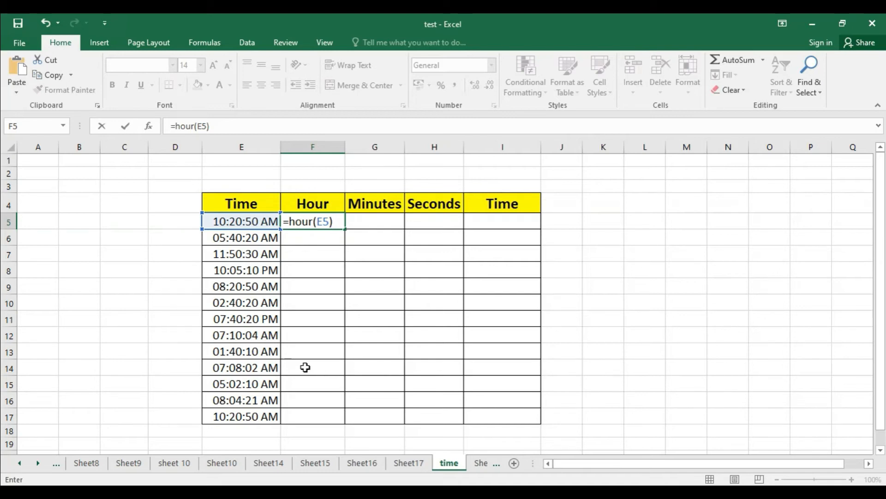
{"action": "key", "text": "Return"}
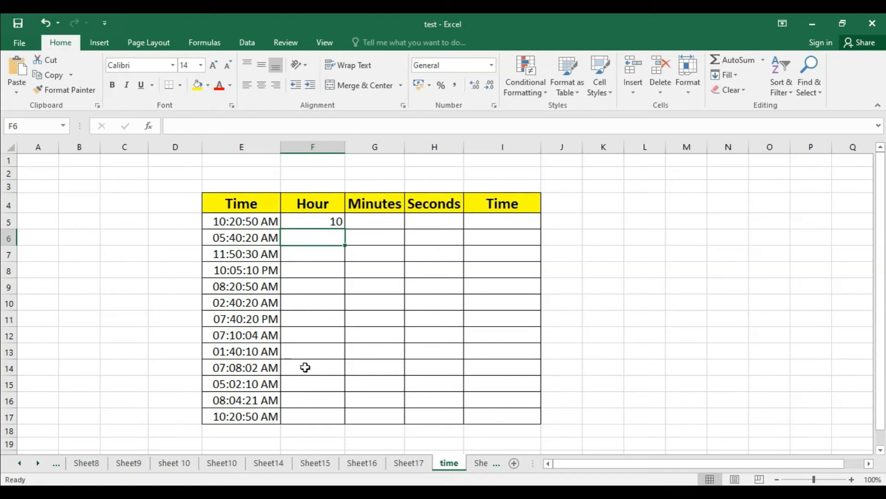
- Fill the HOUR formula from F5 down the Hour column to F17
{"action": "left_click", "coordinate": [253, 222]}
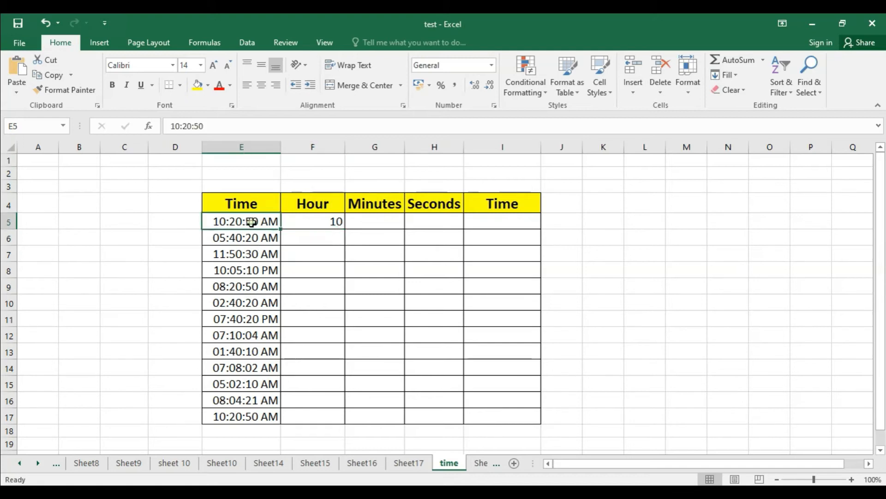
{"action": "left_click", "coordinate": [319, 221]}
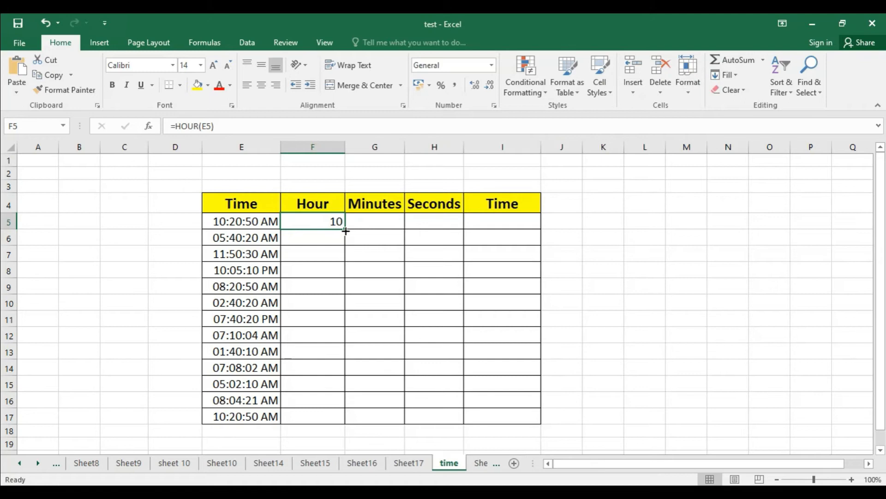
{"action": "double_click", "coordinate": [345, 229]}
{"action": "left_click", "coordinate": [375, 270]}
- Compare the extracted hours with their source times in rows 6, 7, 8 and 11, including the PM entries
{"action": "left_click", "coordinate": [234, 237]}
{"action": "left_click", "coordinate": [321, 240]}
{"action": "left_click", "coordinate": [256, 252]}
{"action": "left_click", "coordinate": [312, 252]}
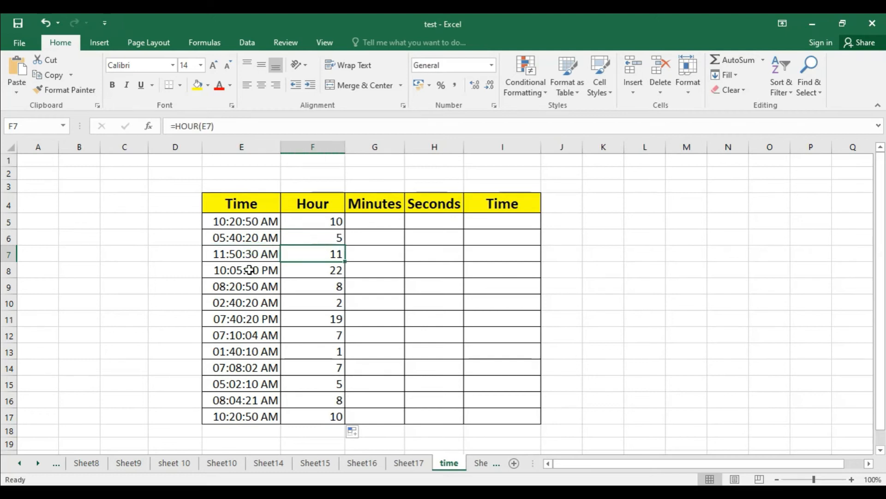
{"action": "left_click", "coordinate": [272, 269]}
{"action": "left_click", "coordinate": [324, 273]}
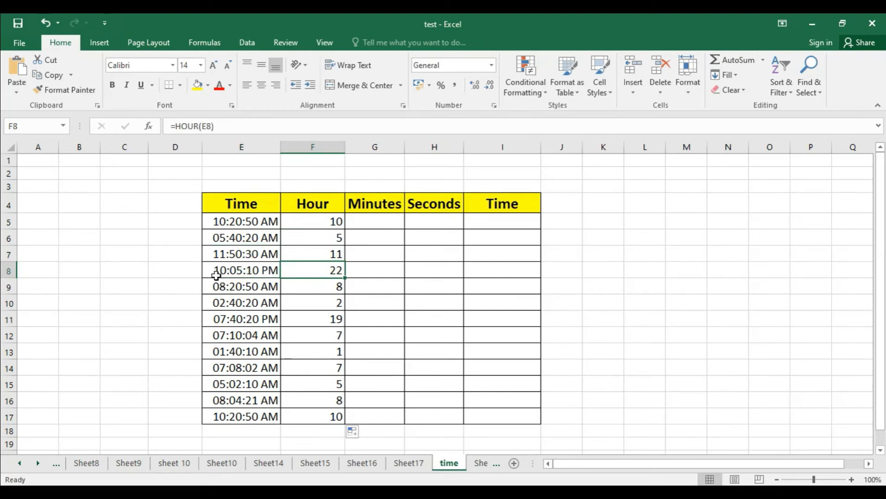
{"action": "left_click", "coordinate": [267, 273]}
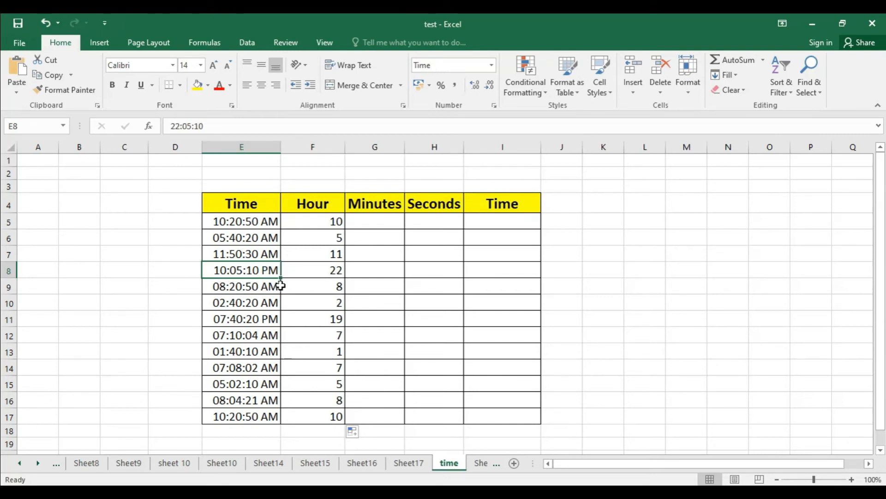
{"action": "left_click", "coordinate": [317, 271]}
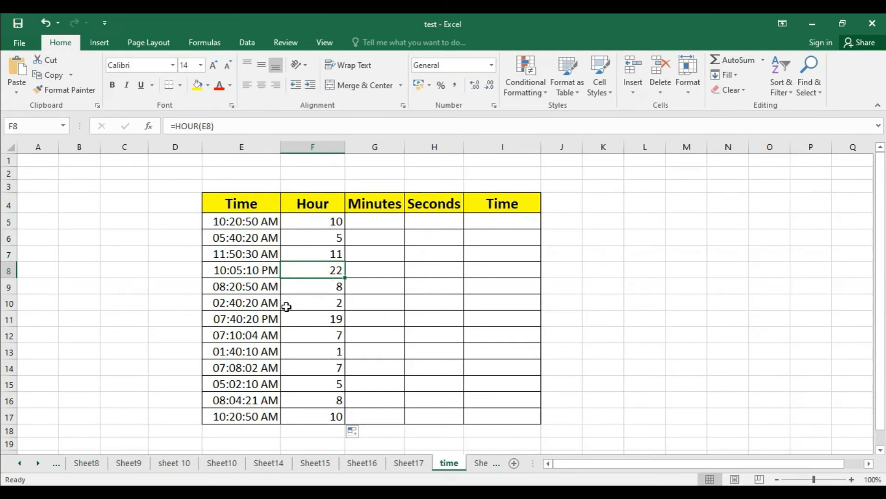
{"action": "left_click", "coordinate": [233, 324]}
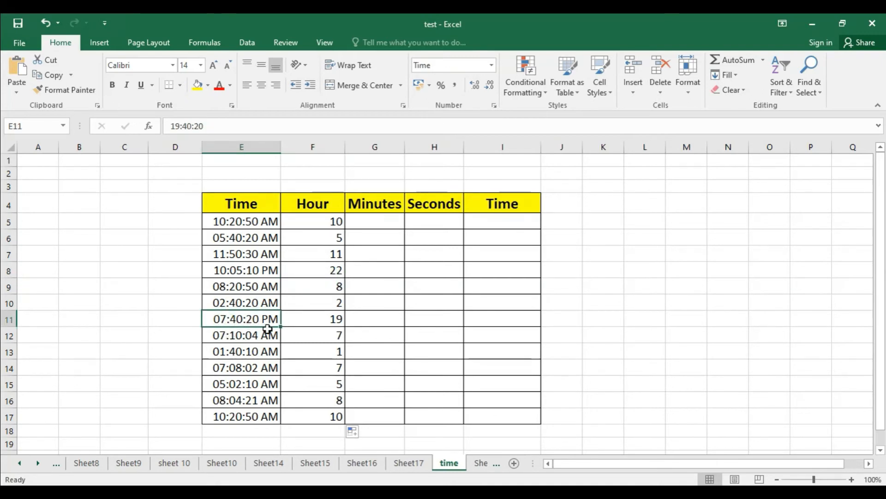
{"action": "left_click", "coordinate": [334, 320]}
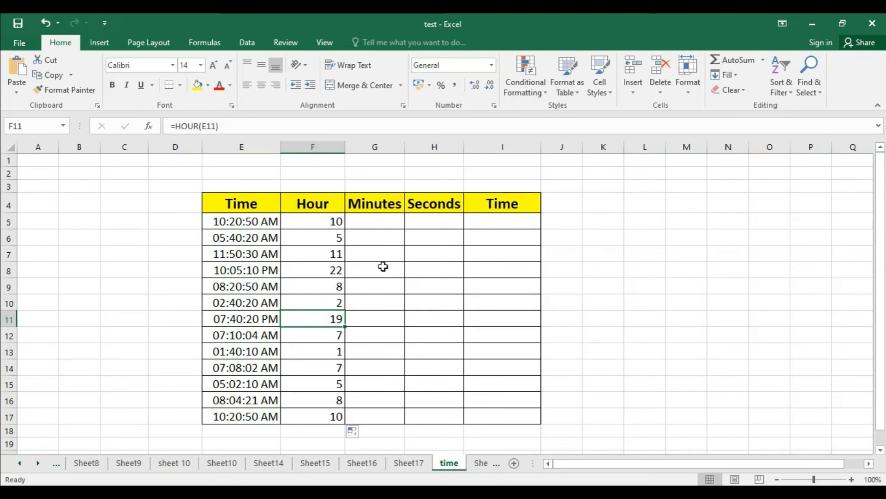
- Enter the formula =MINUTE(E5) in cell G5 to extract the minutes from the first time
{"action": "left_click", "coordinate": [382, 222]}
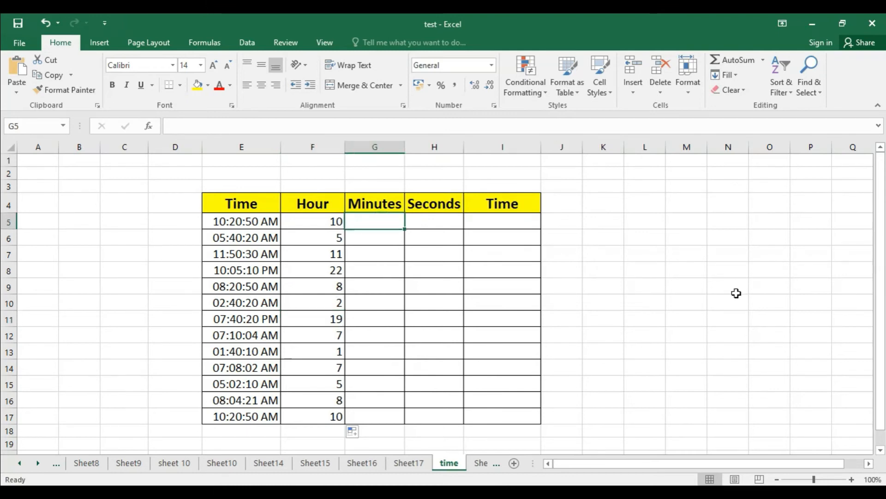
{"action": "type", "text": "=m"}
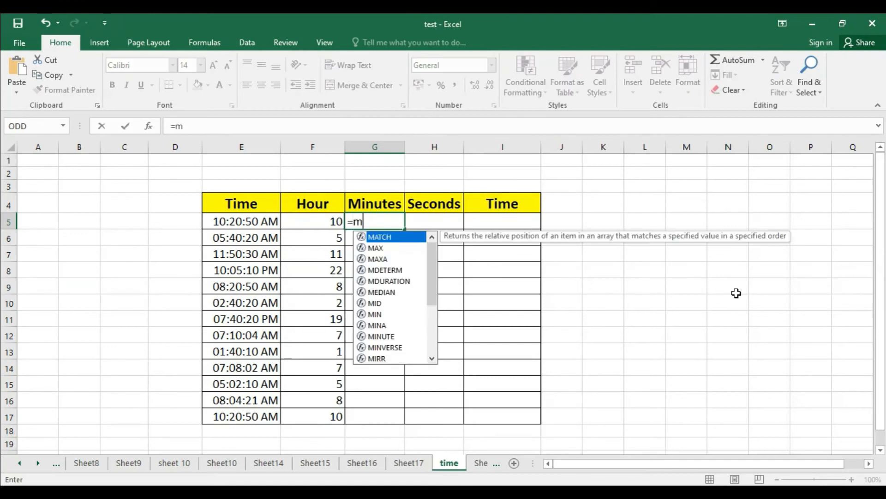
{"action": "type", "text": "un"}
{"action": "key", "text": "BackSpace"}
{"action": "key", "text": "BackSpace"}
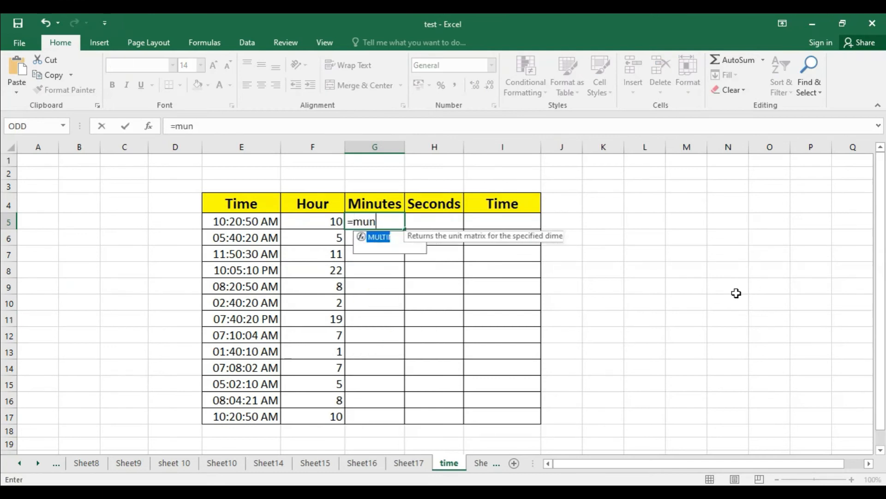
{"action": "type", "text": "inute("}
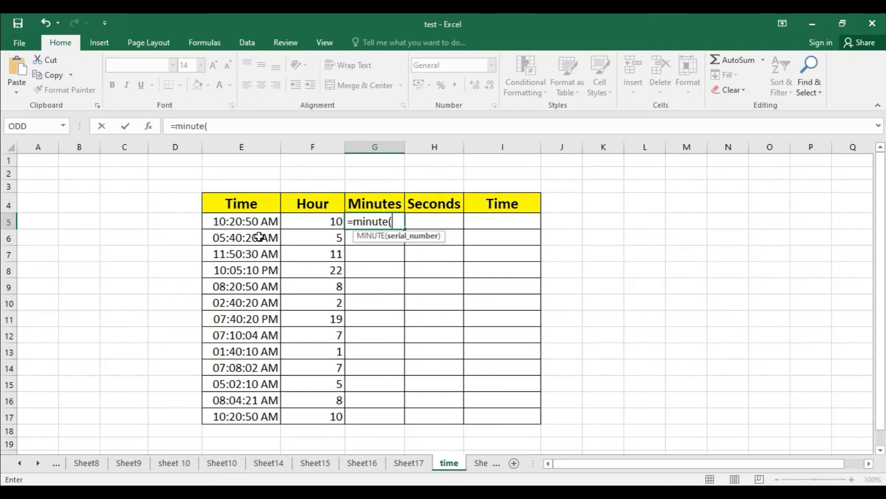
{"action": "left_click", "coordinate": [240, 222]}
{"action": "type", "text": ")"}
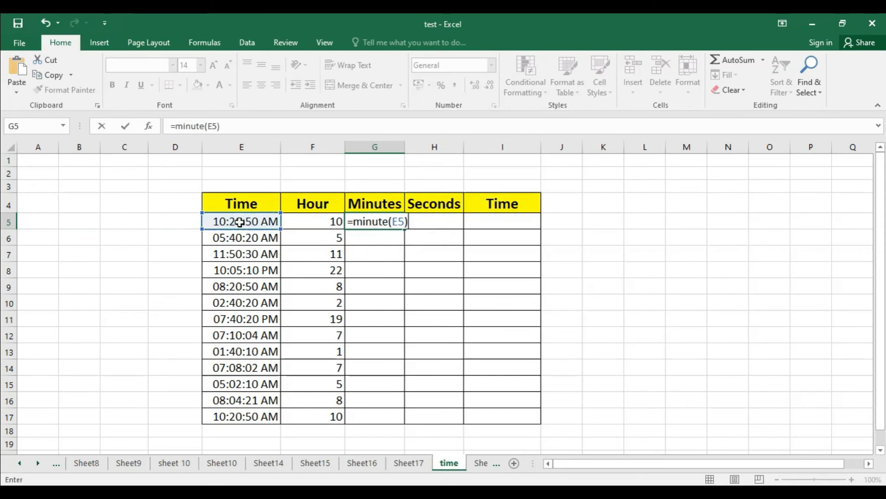
{"action": "key", "text": "Return"}
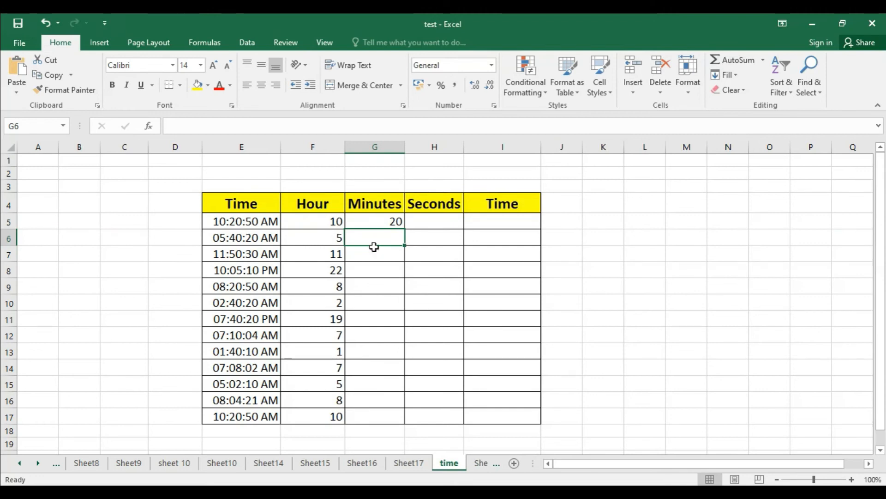
- Fill the MINUTE formula from G5 down the Minutes column to G17
{"action": "left_click", "coordinate": [373, 220]}
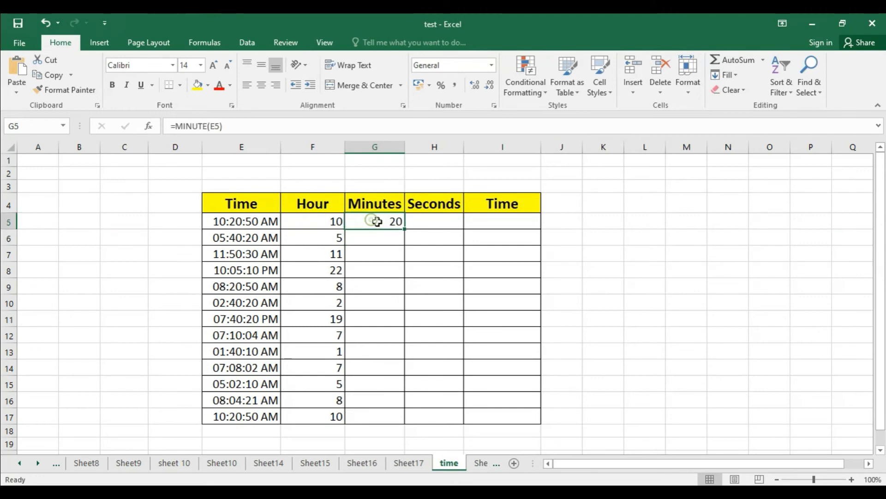
{"action": "double_click", "coordinate": [404, 231]}
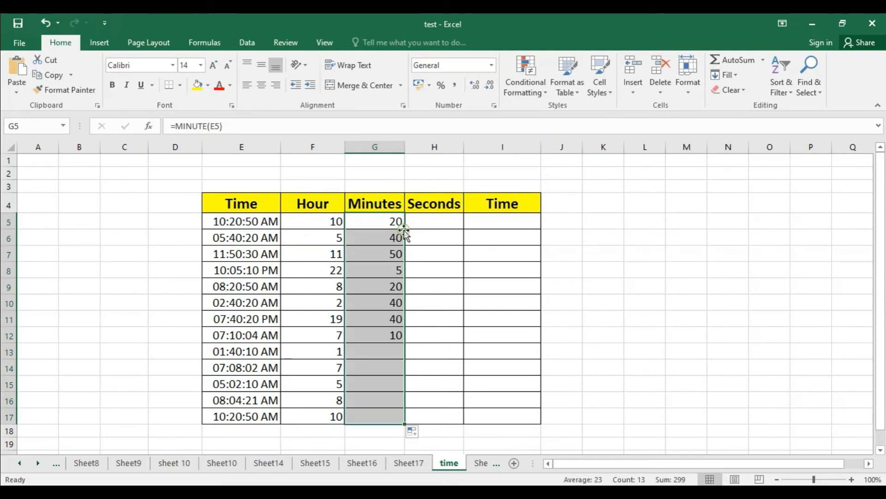
{"action": "left_click", "coordinate": [423, 268]}
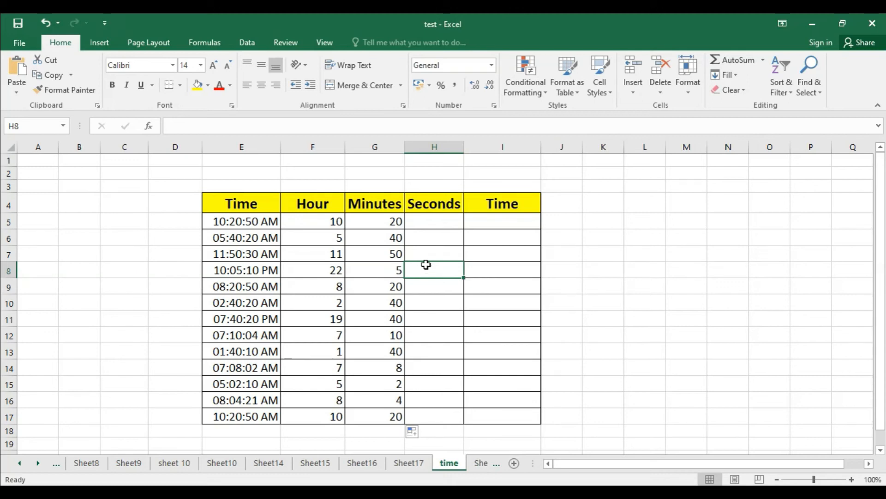
- Enter the formula =SECOND(E5) in cell H5 to extract the seconds from the first time
{"action": "left_click", "coordinate": [435, 223]}
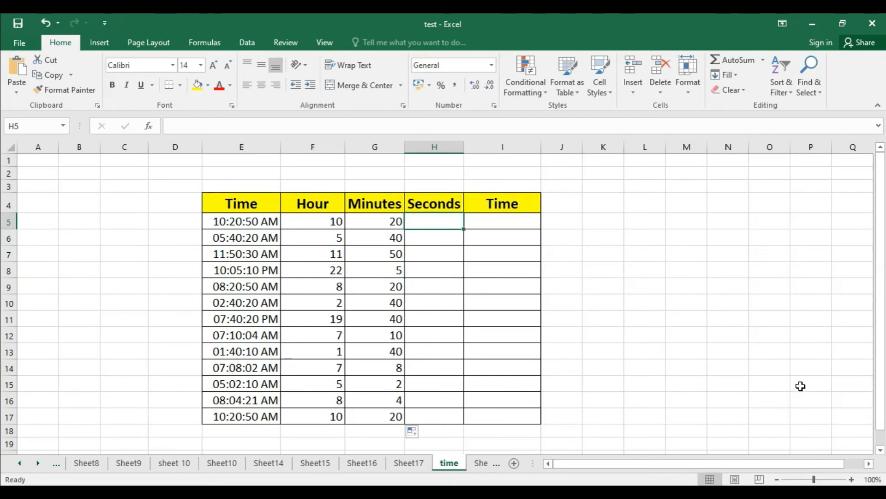
{"action": "type", "text": "=second("}
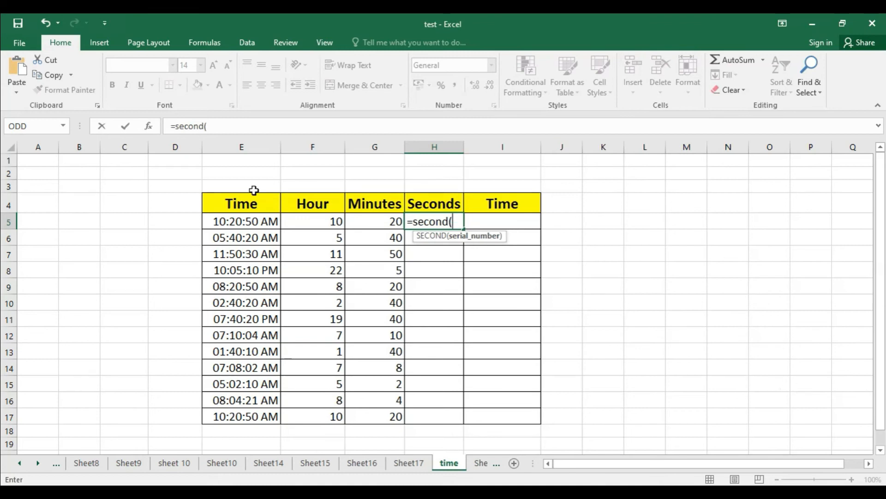
{"action": "left_click", "coordinate": [247, 221]}
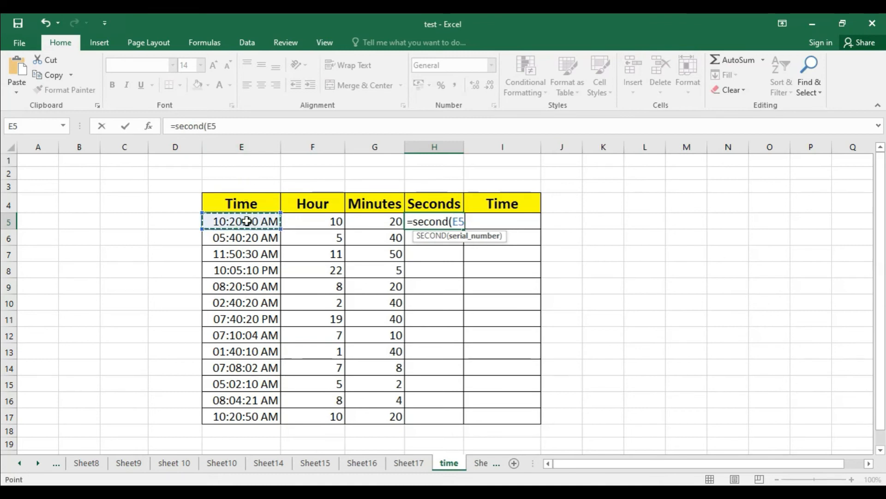
{"action": "type", "text": ")"}
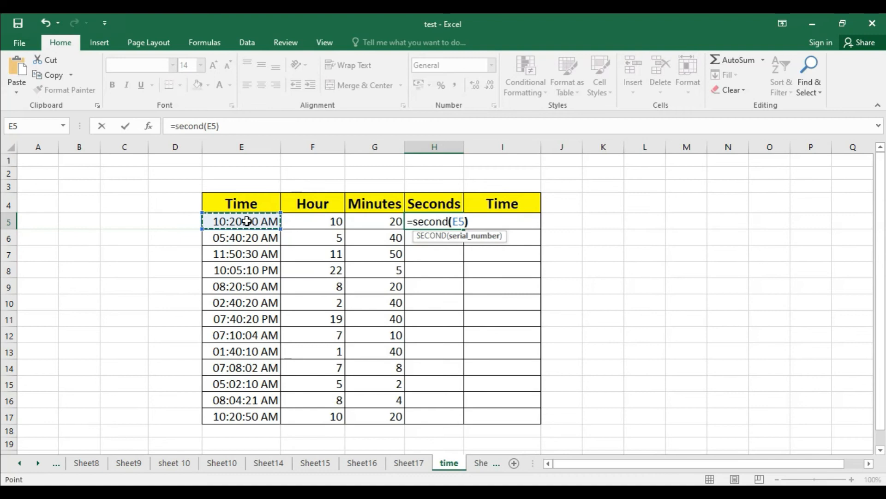
{"action": "key", "text": "Return"}
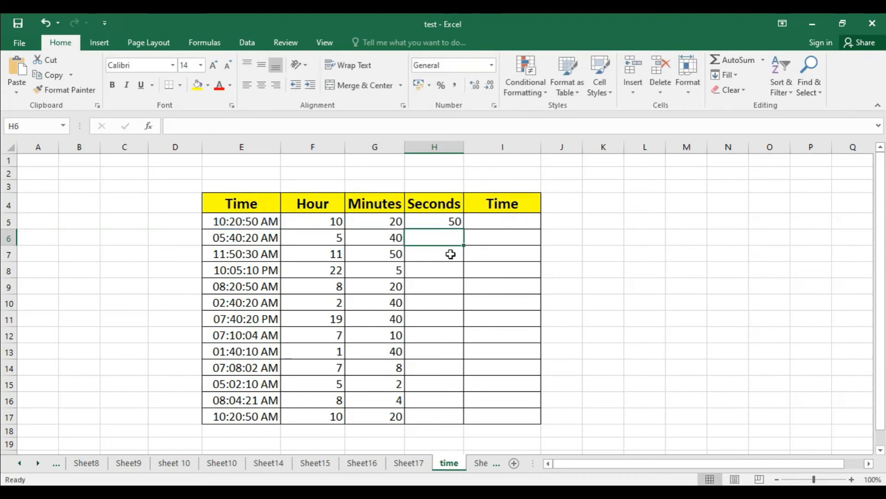
- Fill the SECOND formula from H5 down the Seconds column to H17
{"action": "left_click", "coordinate": [443, 221]}
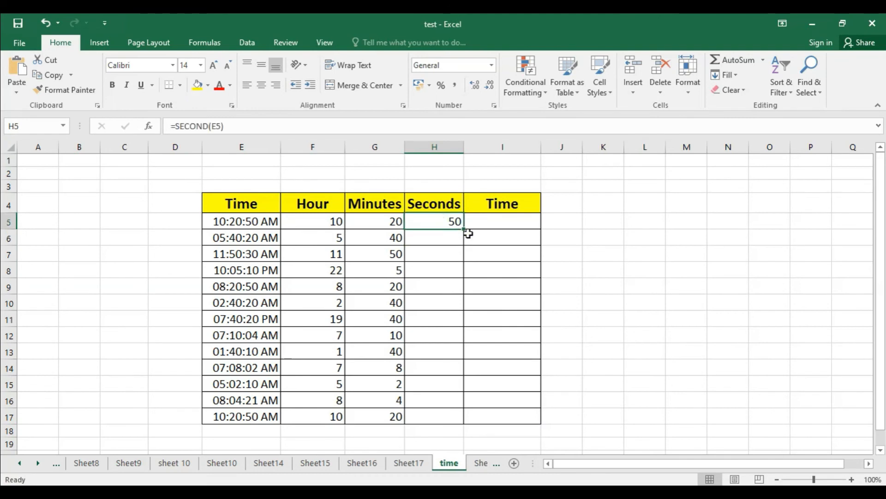
{"action": "double_click", "coordinate": [466, 231]}
{"action": "left_click", "coordinate": [493, 290]}
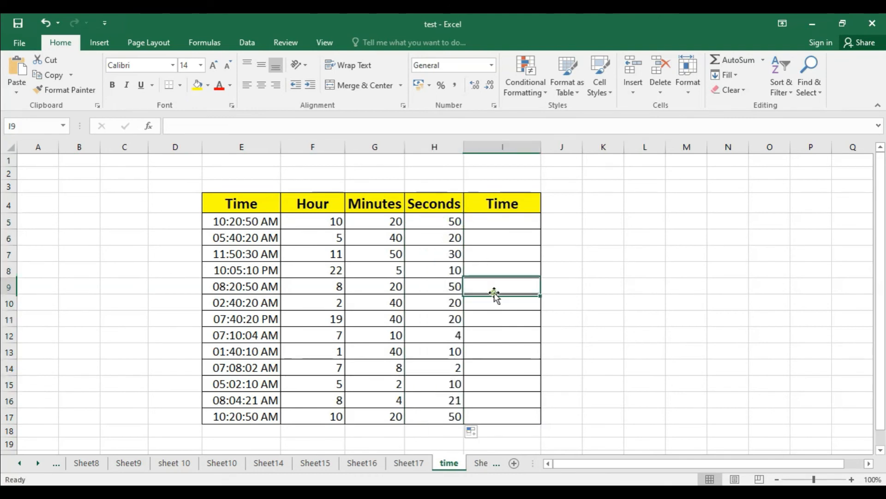
{"action": "left_click", "coordinate": [327, 223]}
{"action": "left_click", "coordinate": [374, 223]}
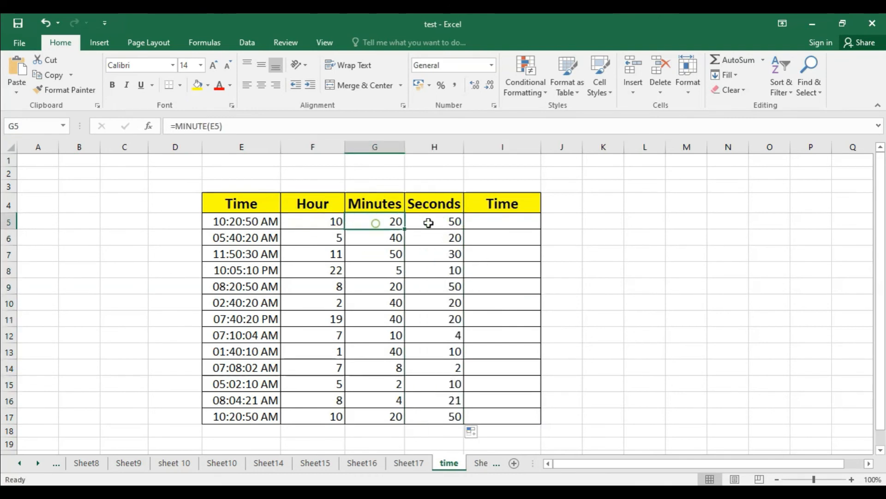
{"action": "left_click", "coordinate": [431, 221]}
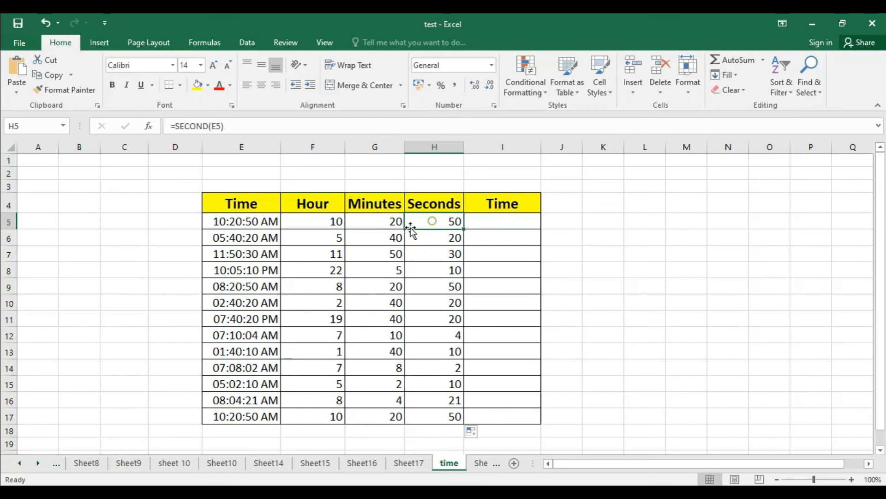
- Enter the formula =TIME(F5,G5,H5) in cell I5 to rebuild the first time from its hour, minutes and seconds
{"action": "left_click", "coordinate": [313, 221]}
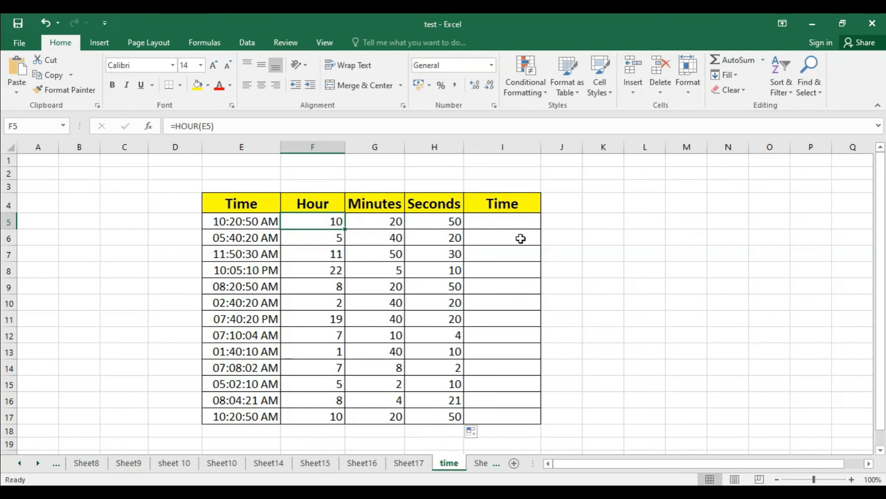
{"action": "left_click", "coordinate": [514, 226]}
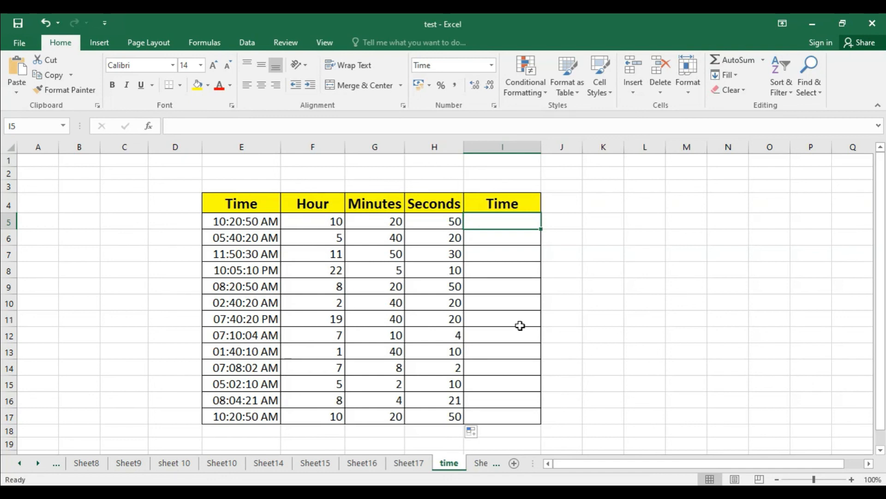
{"action": "type", "text": "="}
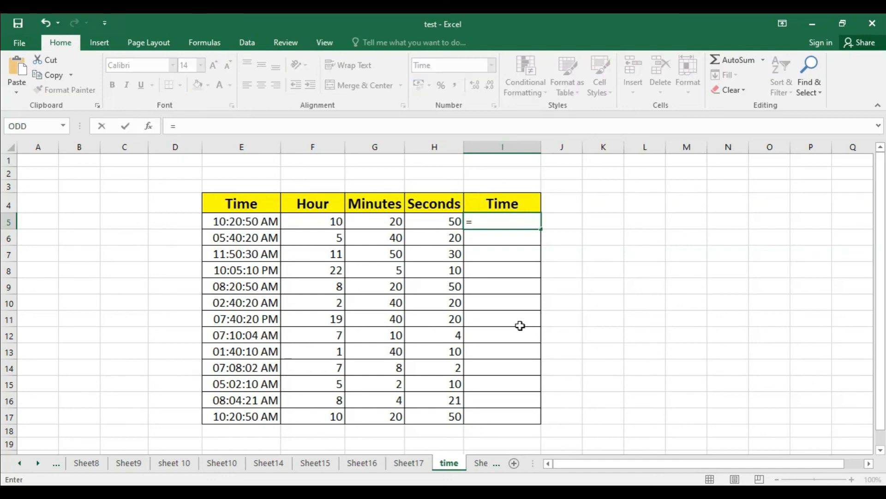
{"action": "type", "text": "time("}
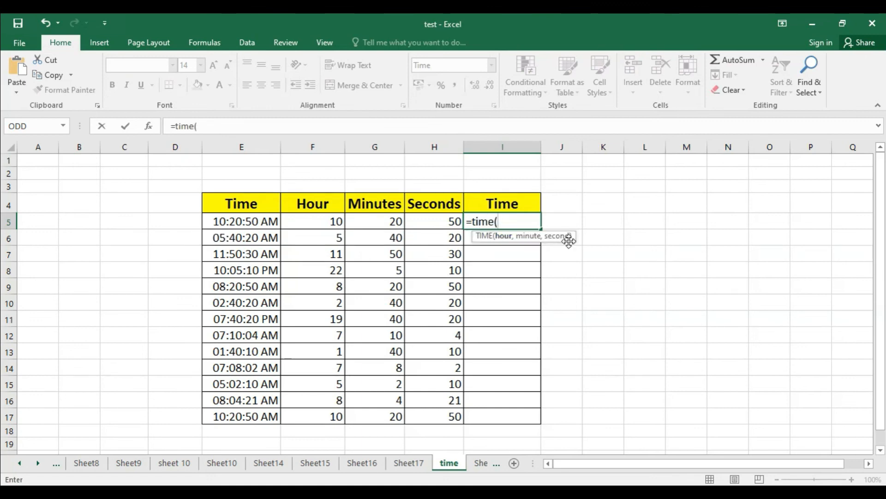
{"action": "left_click", "coordinate": [320, 221]}
{"action": "type", "text": ","}
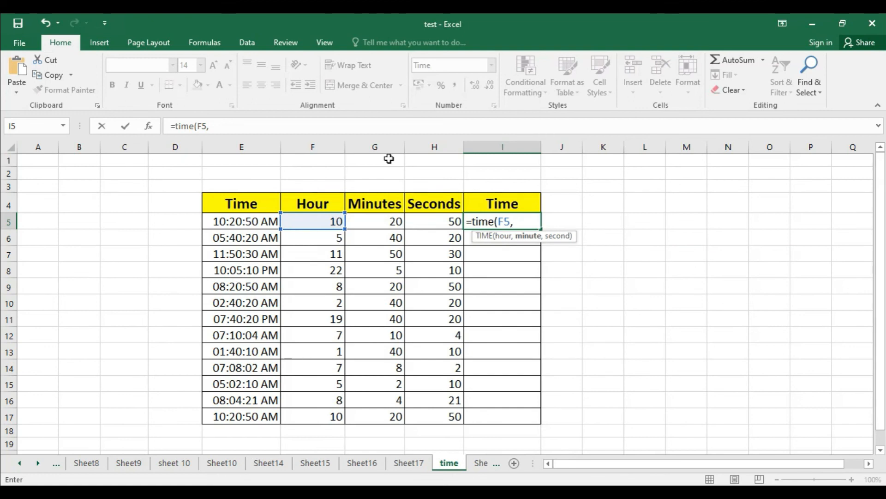
{"action": "left_click", "coordinate": [375, 223]}
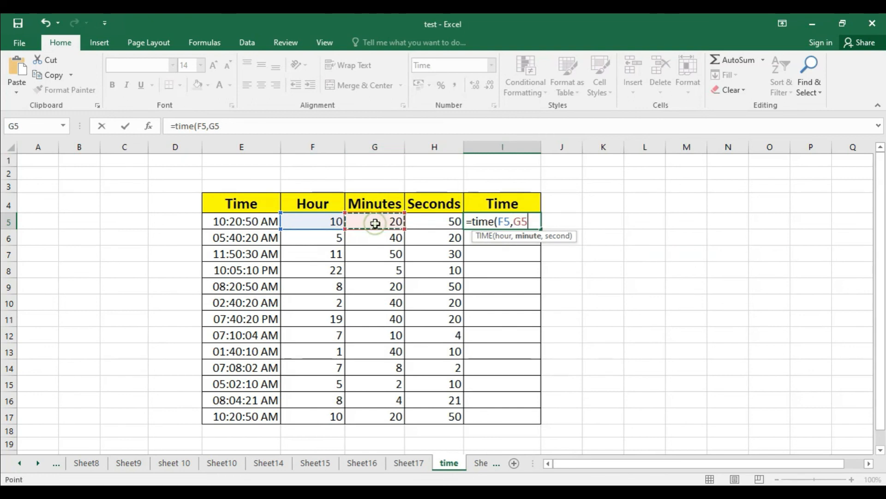
{"action": "type", "text": ","}
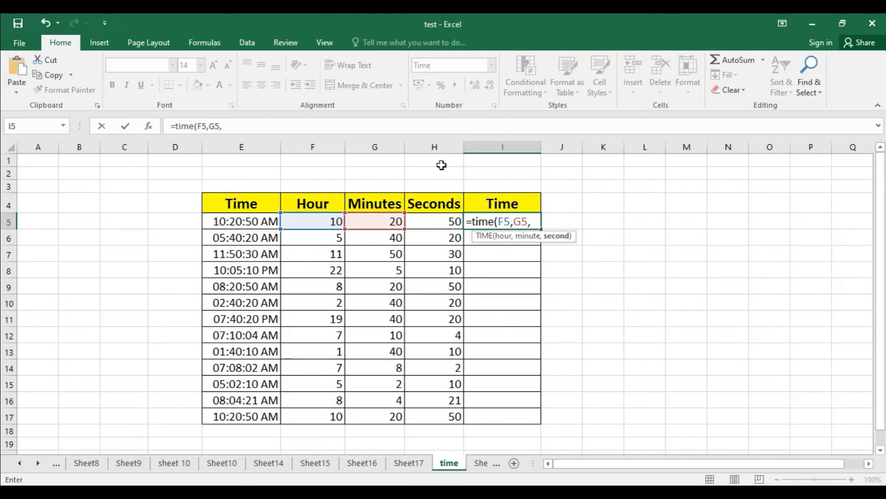
{"action": "left_click", "coordinate": [442, 226]}
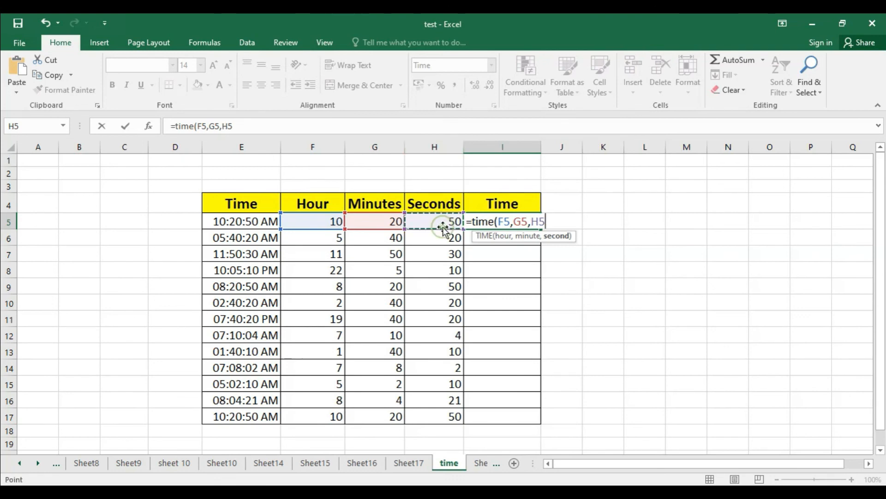
{"action": "type", "text": ")"}
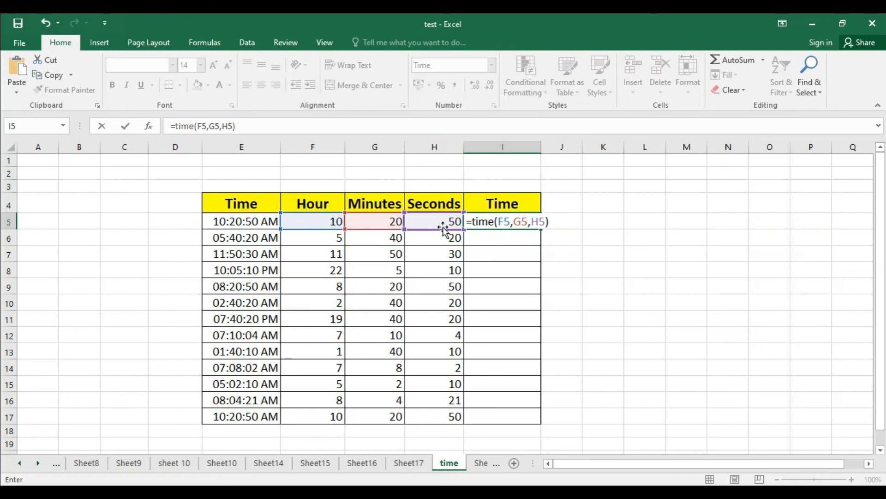
{"action": "key", "text": "Return"}
- Fill the TIME formula from I5 down the second Time column to I17
{"action": "left_click", "coordinate": [495, 221]}
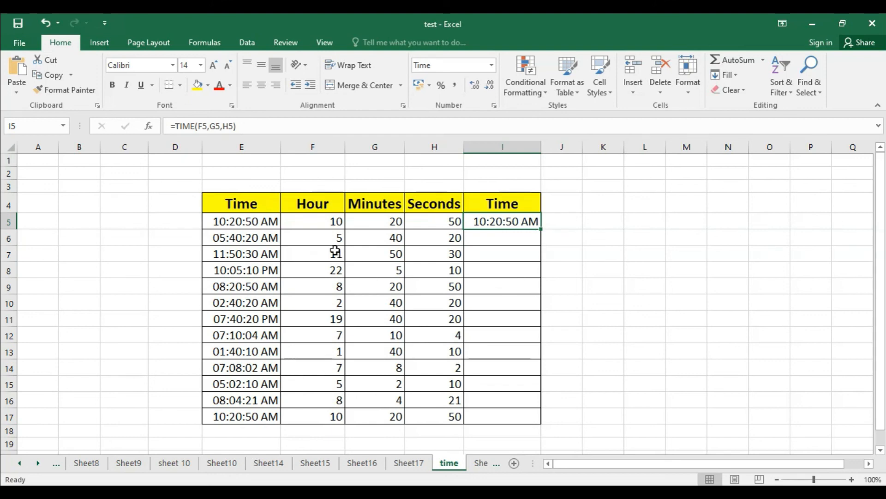
{"action": "double_click", "coordinate": [541, 229]}
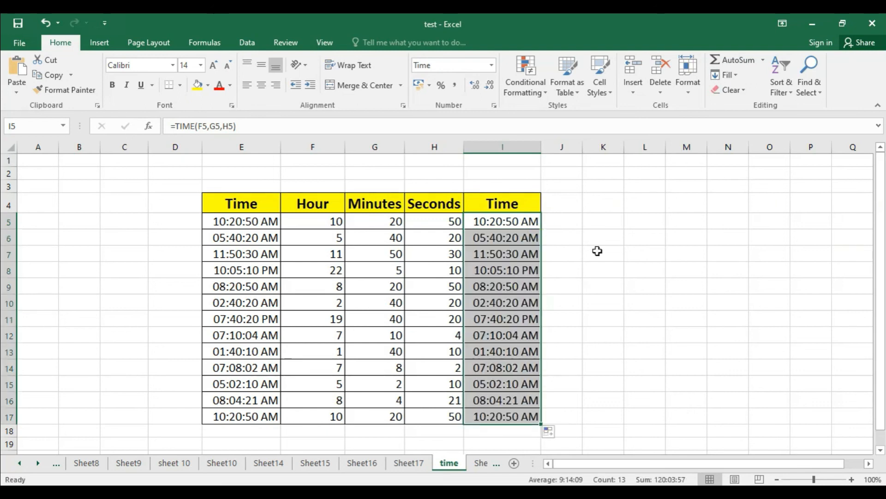